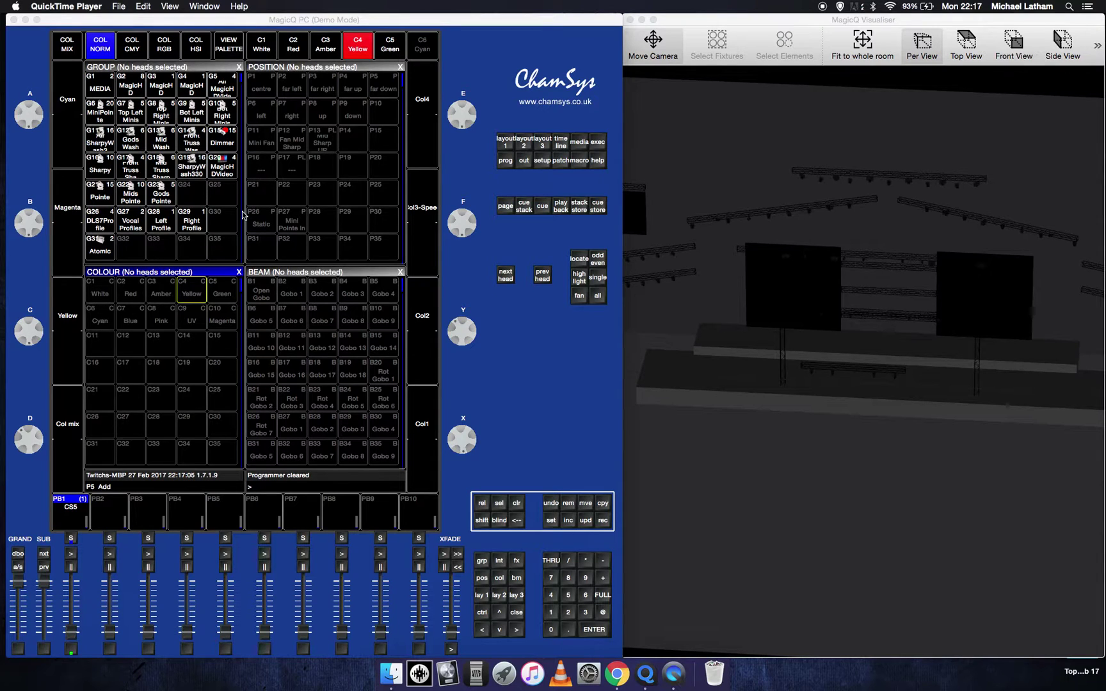
- Orbit the Visualiser side-on and select the SharpyWash330, Gods Wash, Mid Wash and Front Truss Wash groups
{"action": "left_click", "coordinate": [799, 263]}
{"action": "left_click_drag", "start_coordinate": [799, 263], "coordinate": [1076, 313]}
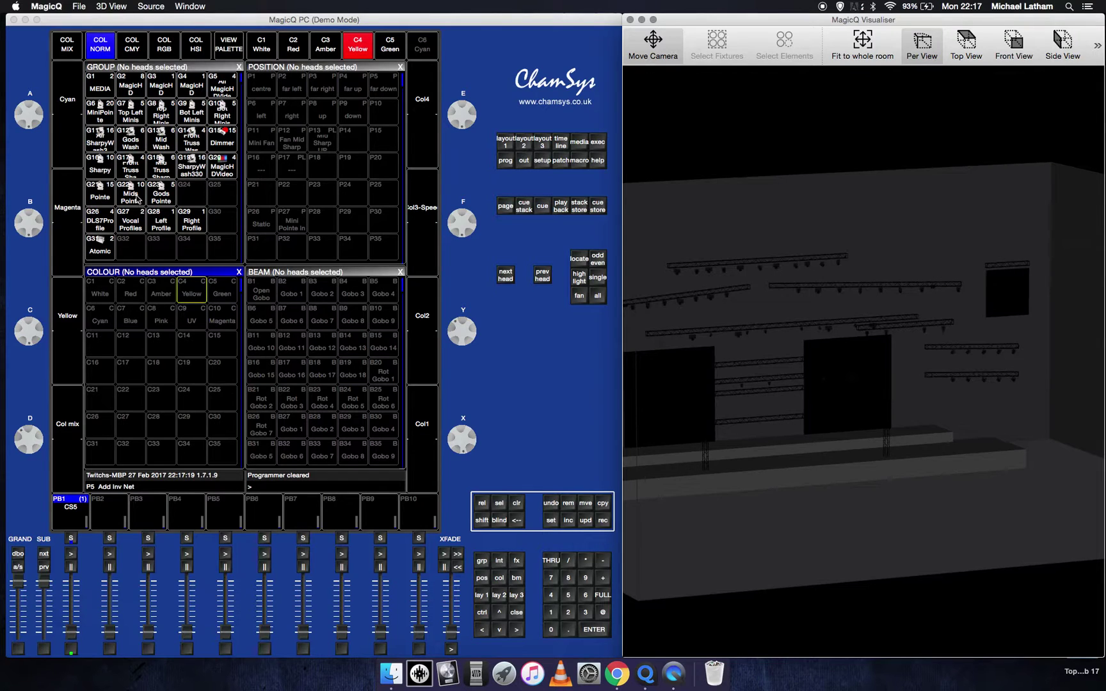
{"action": "left_click", "coordinate": [100, 137]}
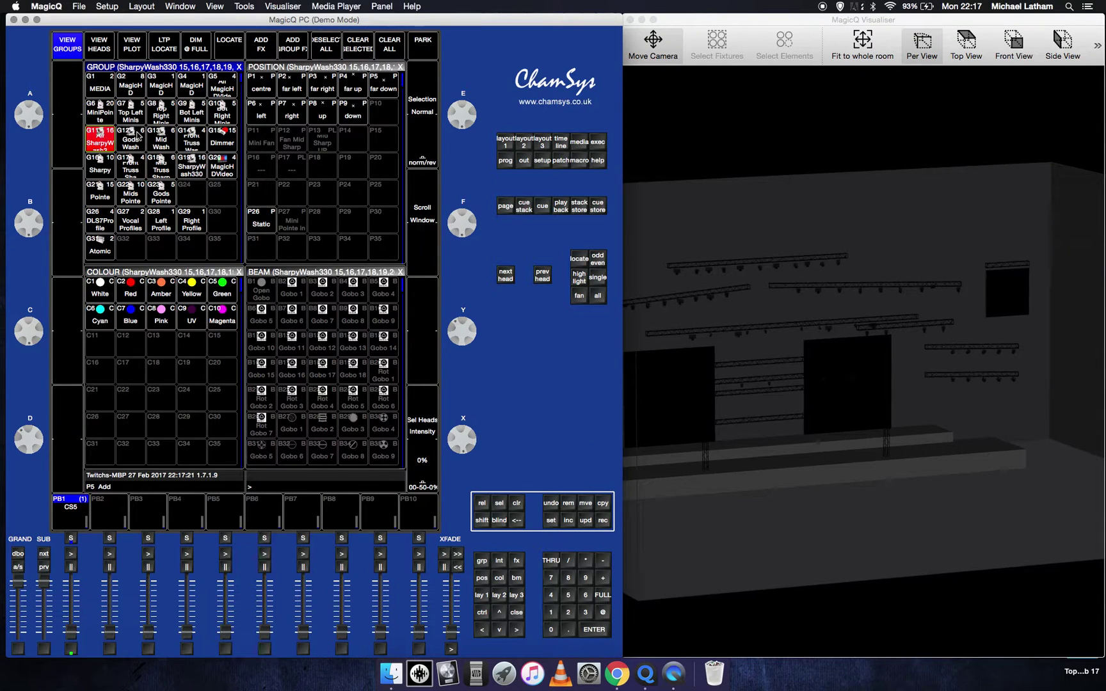
{"action": "left_click", "coordinate": [138, 135]}
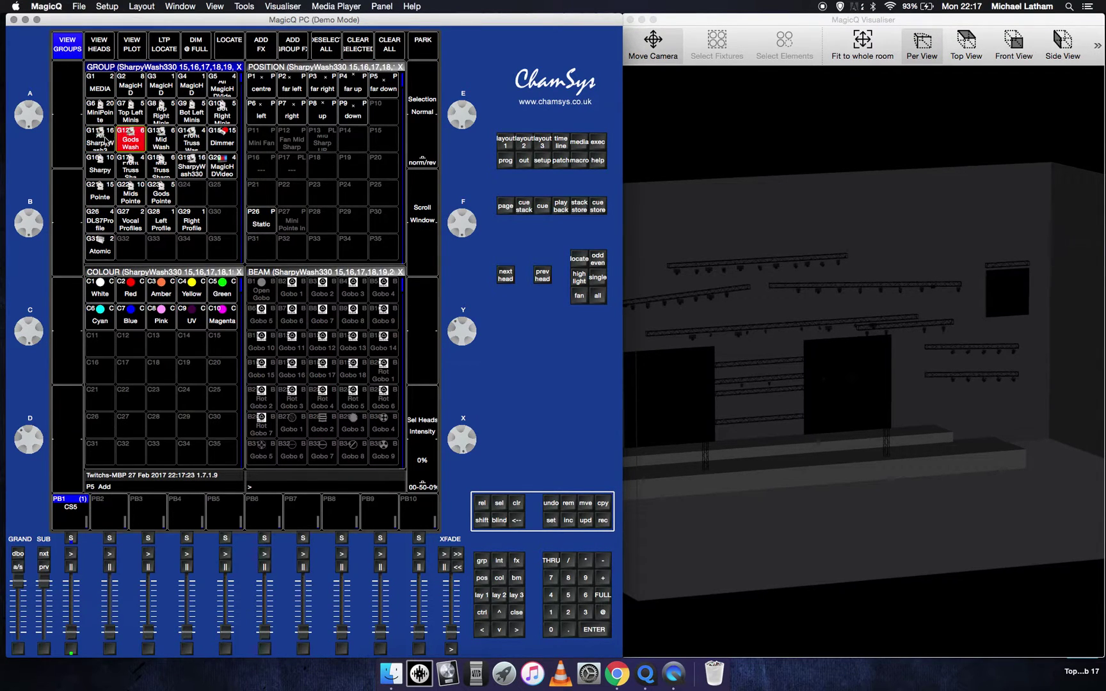
{"action": "left_click", "coordinate": [159, 151]}
{"action": "left_click", "coordinate": [182, 148]}
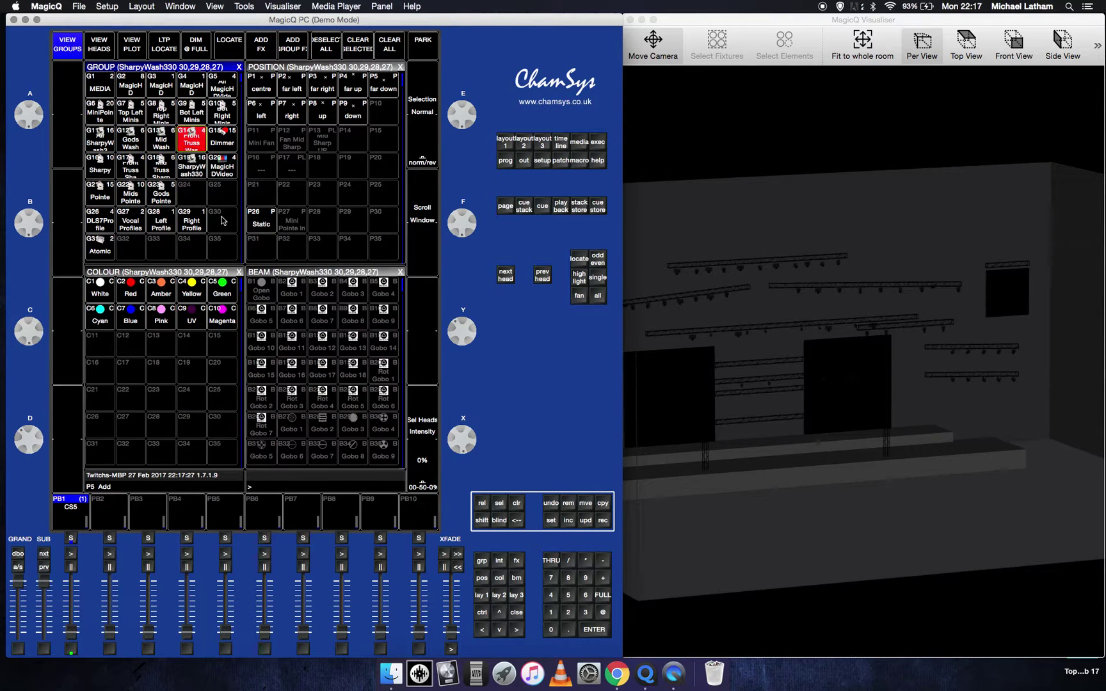
- Orbit the camera closer to the stage and reselect the Mid Wash group
{"action": "left_click", "coordinate": [895, 422]}
{"action": "left_click_drag", "start_coordinate": [896, 422], "coordinate": [882, 481]}
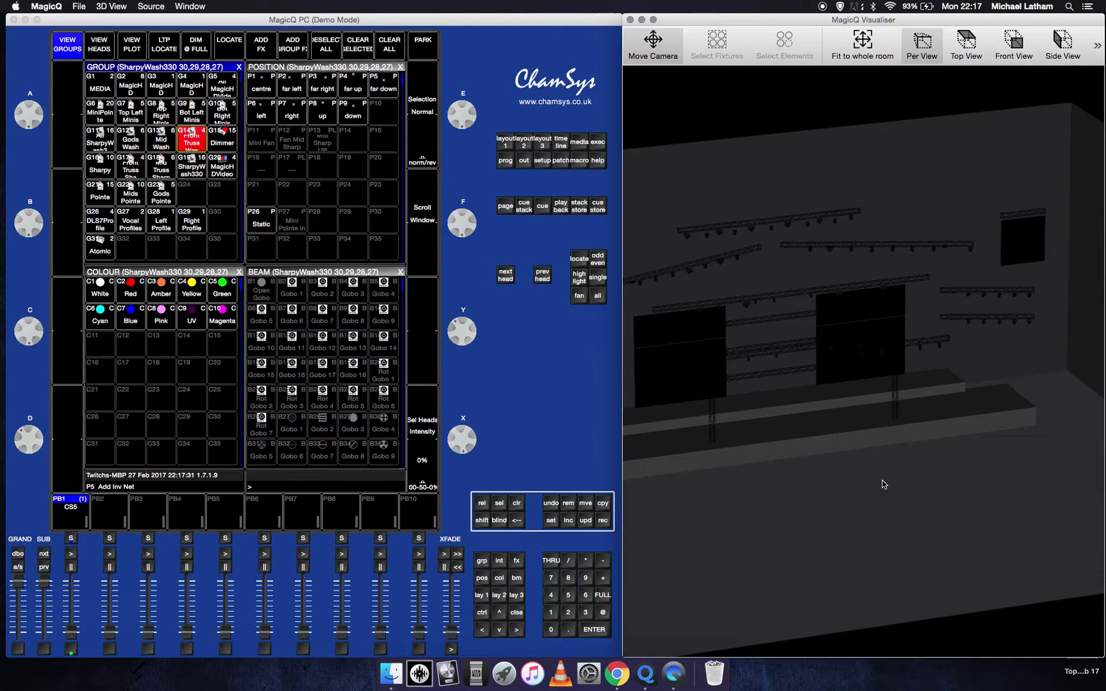
{"action": "left_click_drag", "start_coordinate": [883, 481], "coordinate": [842, 435]}
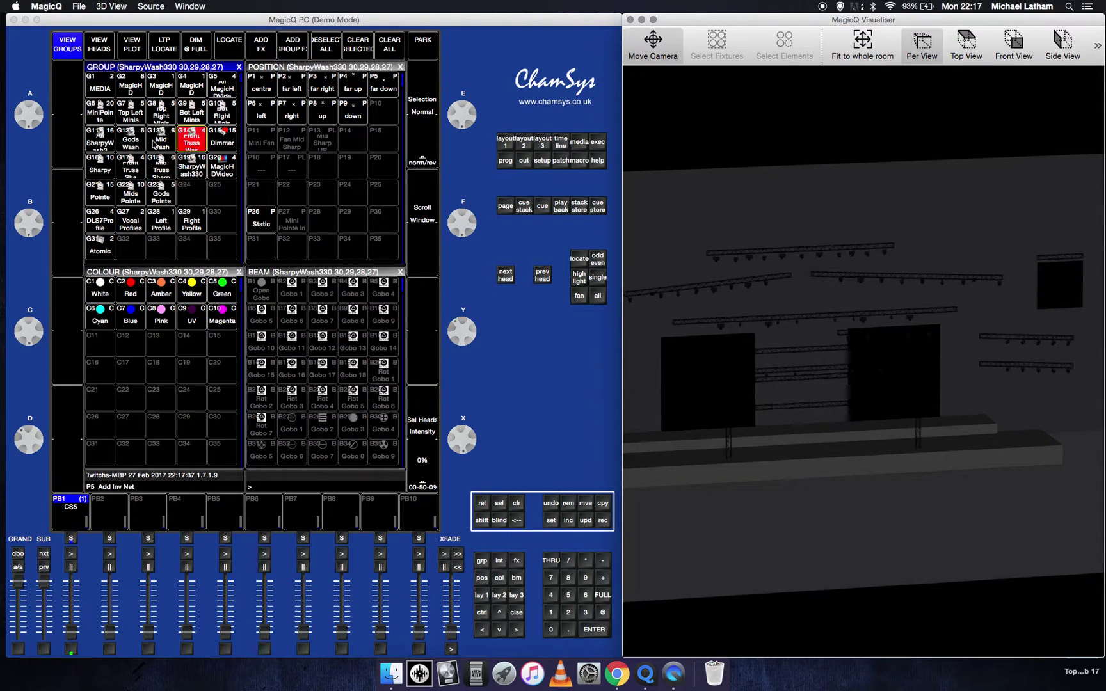
{"action": "left_click", "coordinate": [153, 144]}
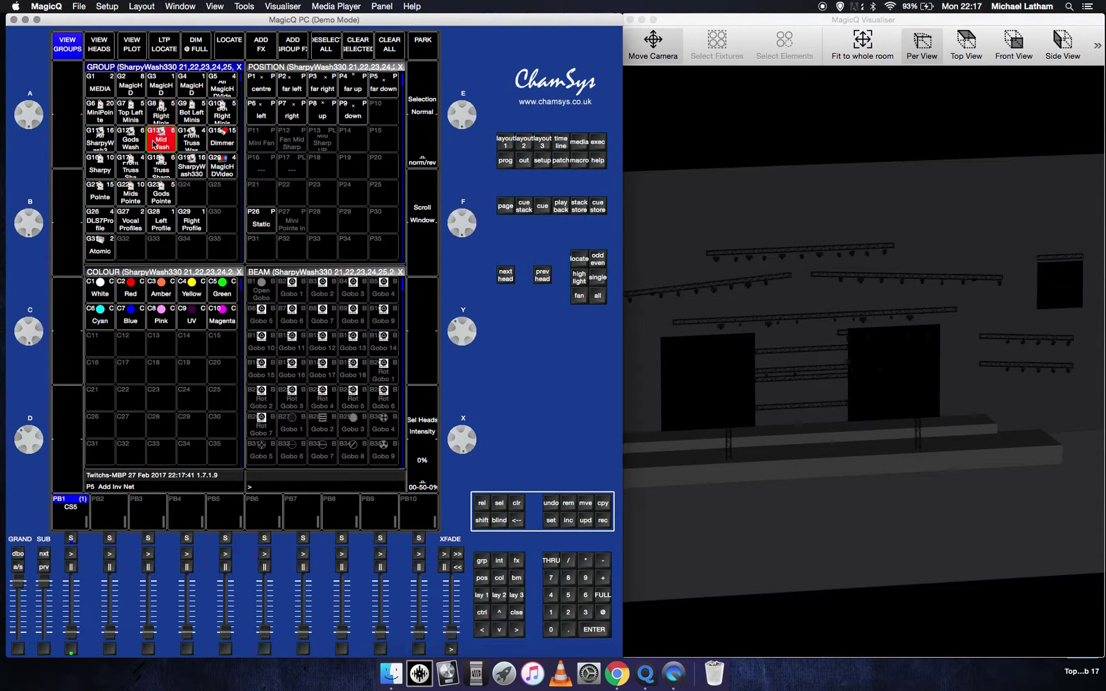
- Locate the MiniPointe group, apply the P11 Mini Fan position, then clear the programmer
{"action": "left_click", "coordinate": [113, 120]}
{"action": "left_click", "coordinate": [228, 49]}
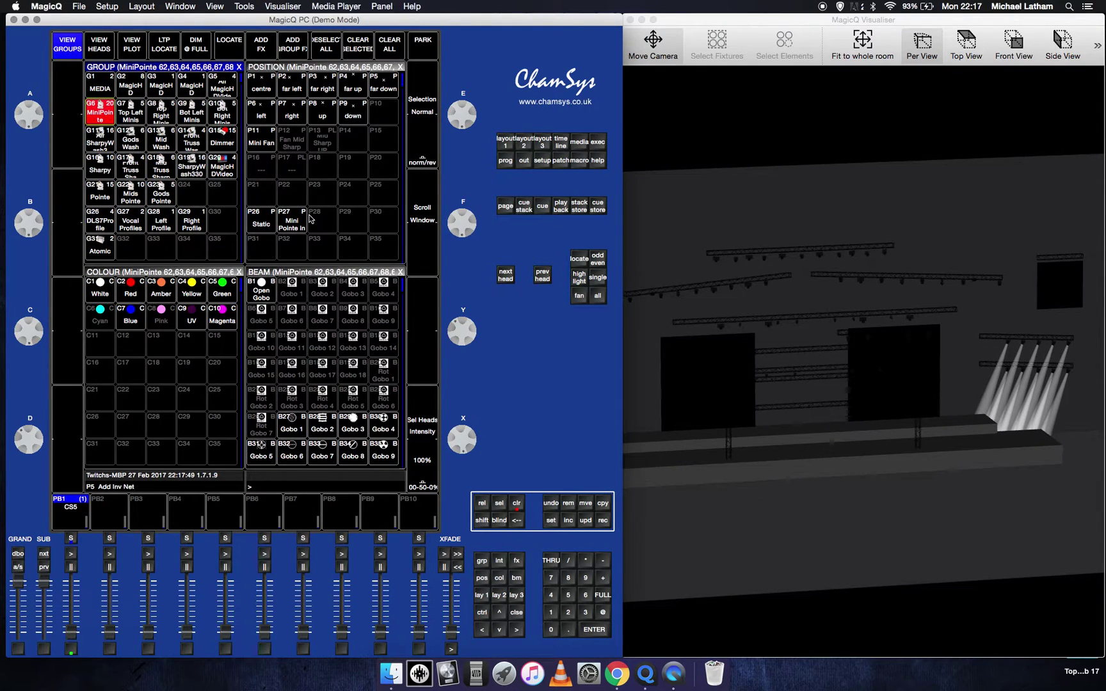
{"action": "left_click", "coordinate": [274, 151]}
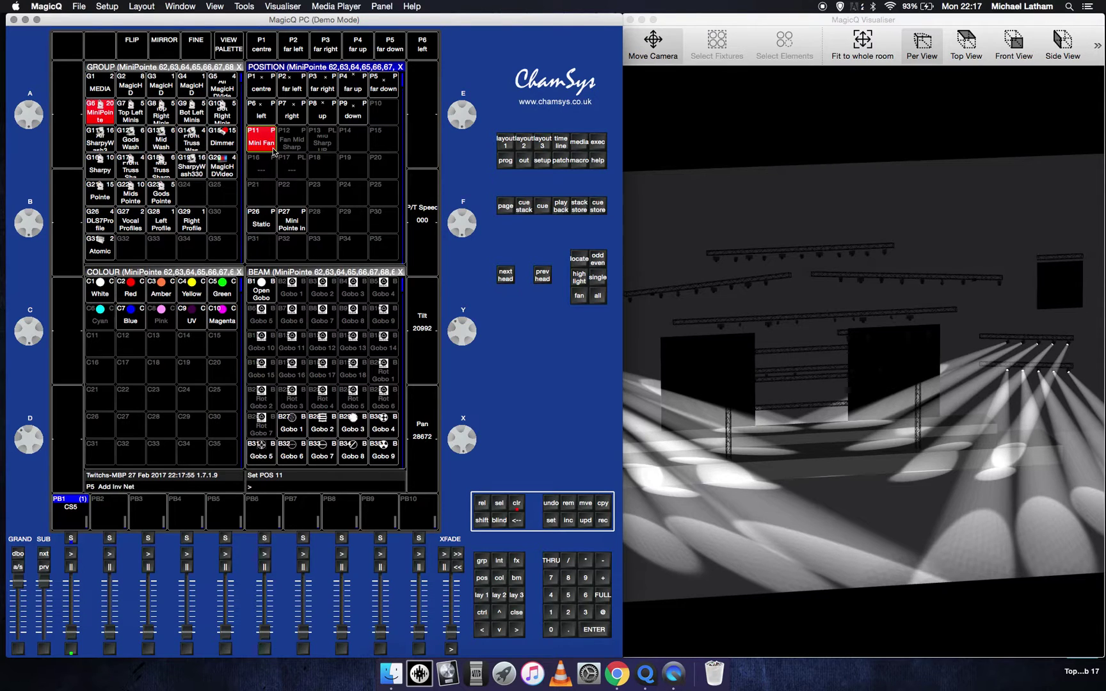
{"action": "left_click", "coordinate": [517, 502]}
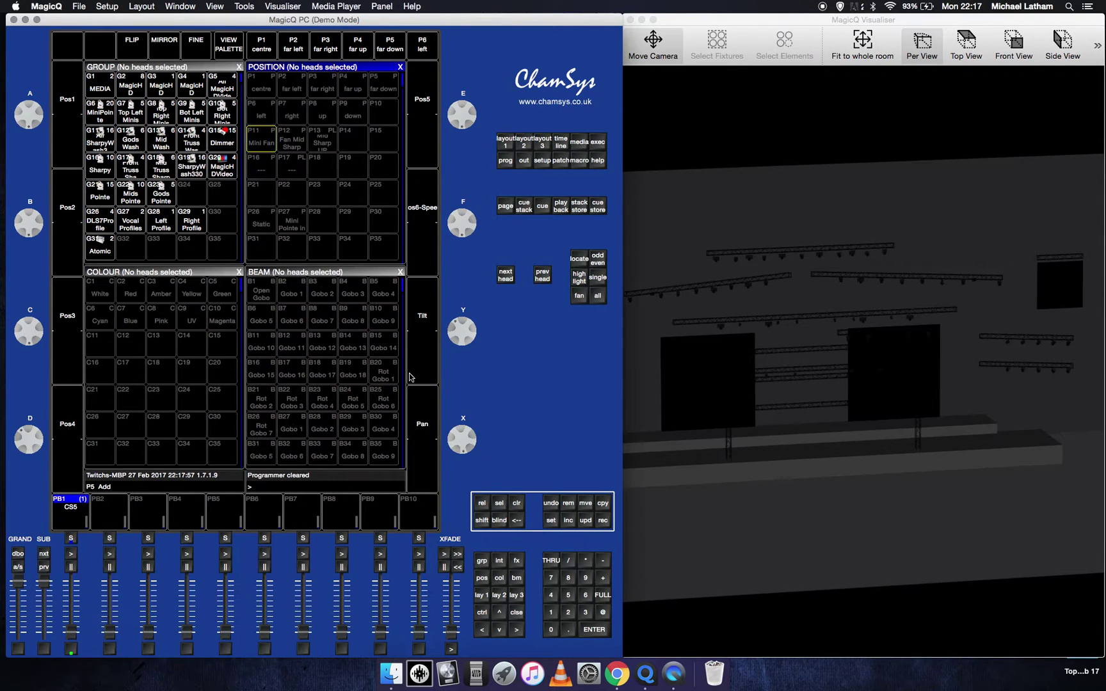
- Select group G17, then pick heads 37, 38, 39 and 40 individually and return to groups
{"action": "left_click", "coordinate": [132, 168]}
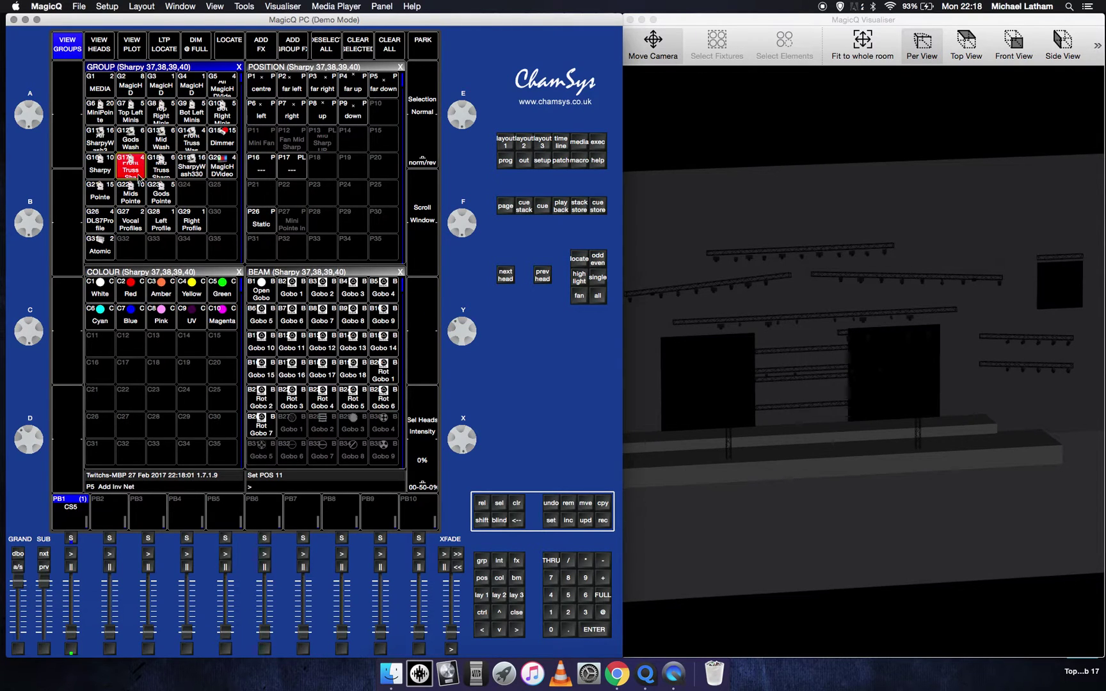
{"action": "left_click", "coordinate": [102, 51]}
{"action": "scroll", "coordinate": [165, 197], "scroll_direction": "down", "scroll_amount": 3}
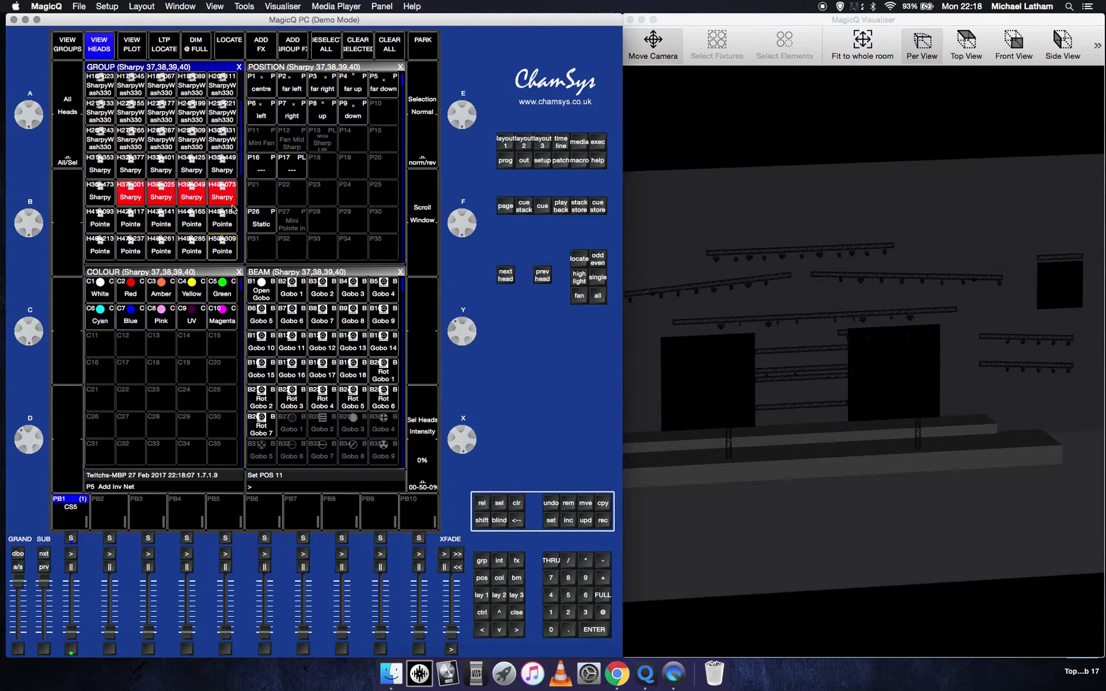
{"action": "left_click", "coordinate": [150, 192]}
{"action": "left_click", "coordinate": [129, 200]}
{"action": "key", "text": "shift"}
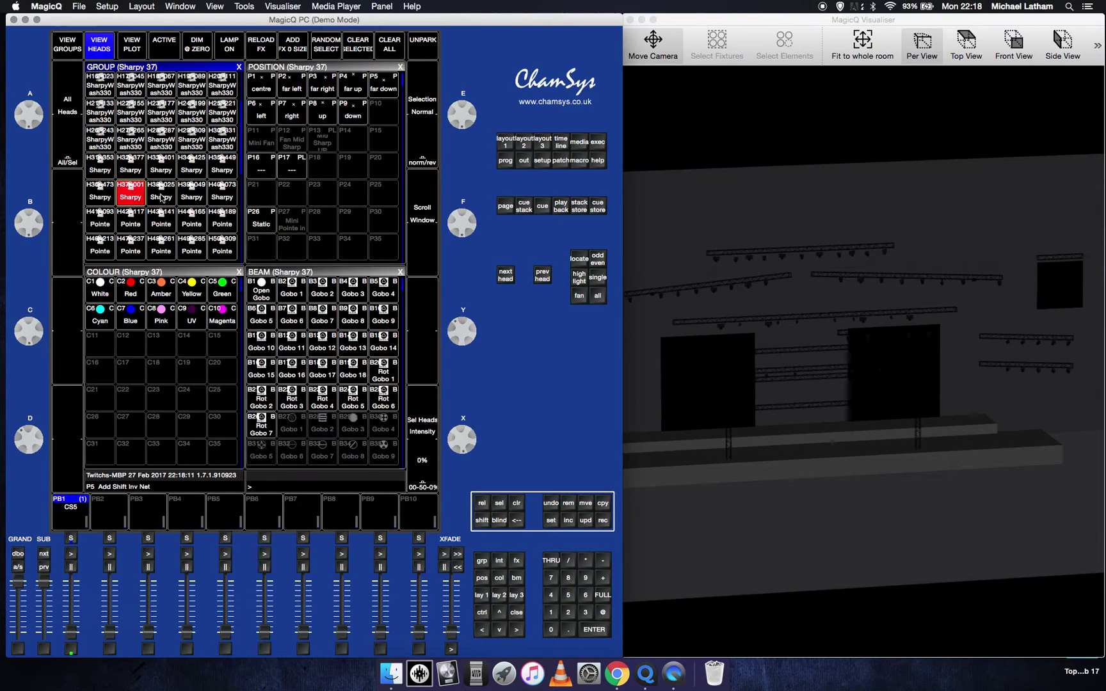
{"action": "left_click", "coordinate": [162, 199], "text": "shift"}
{"action": "left_click", "coordinate": [205, 199], "text": "shift"}
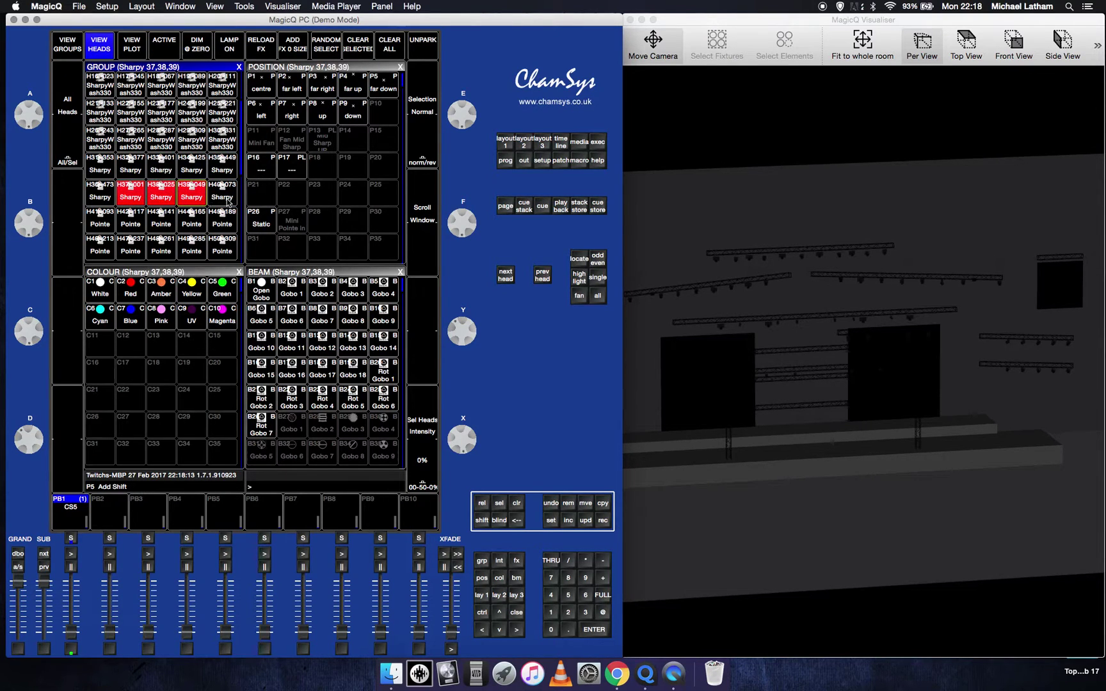
{"action": "left_click", "coordinate": [226, 200], "text": "shift"}
{"action": "left_click", "coordinate": [67, 45]}
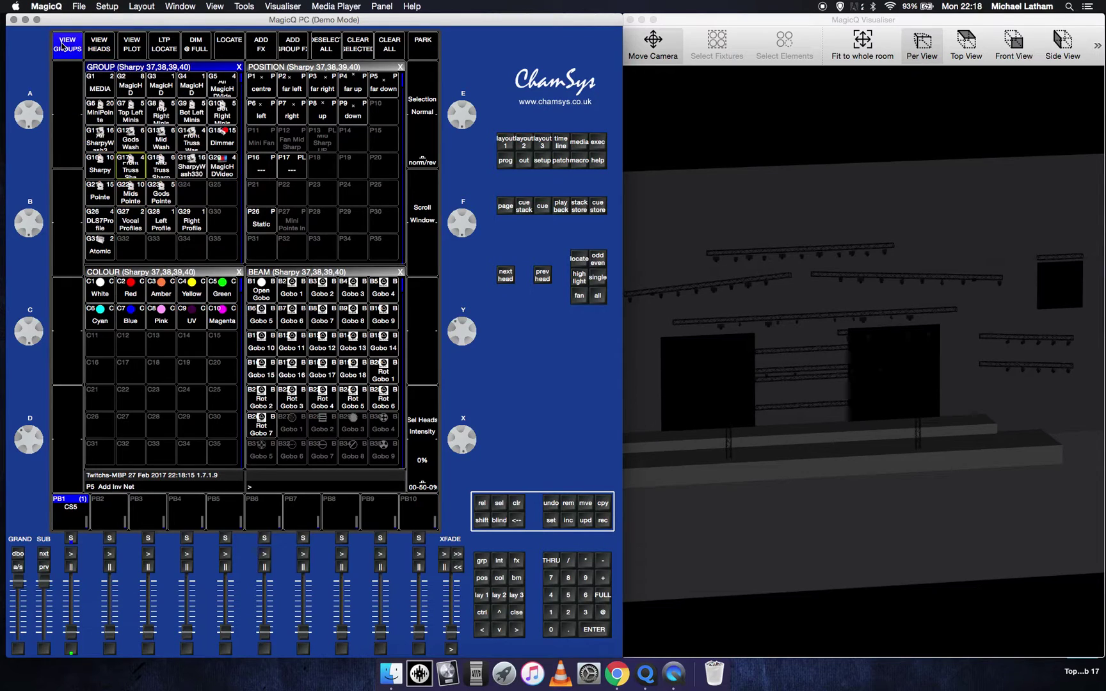
- Record heads 37–40 over group G17, confirm the replacement, check its name, and select G17
{"action": "left_click", "coordinate": [603, 521]}
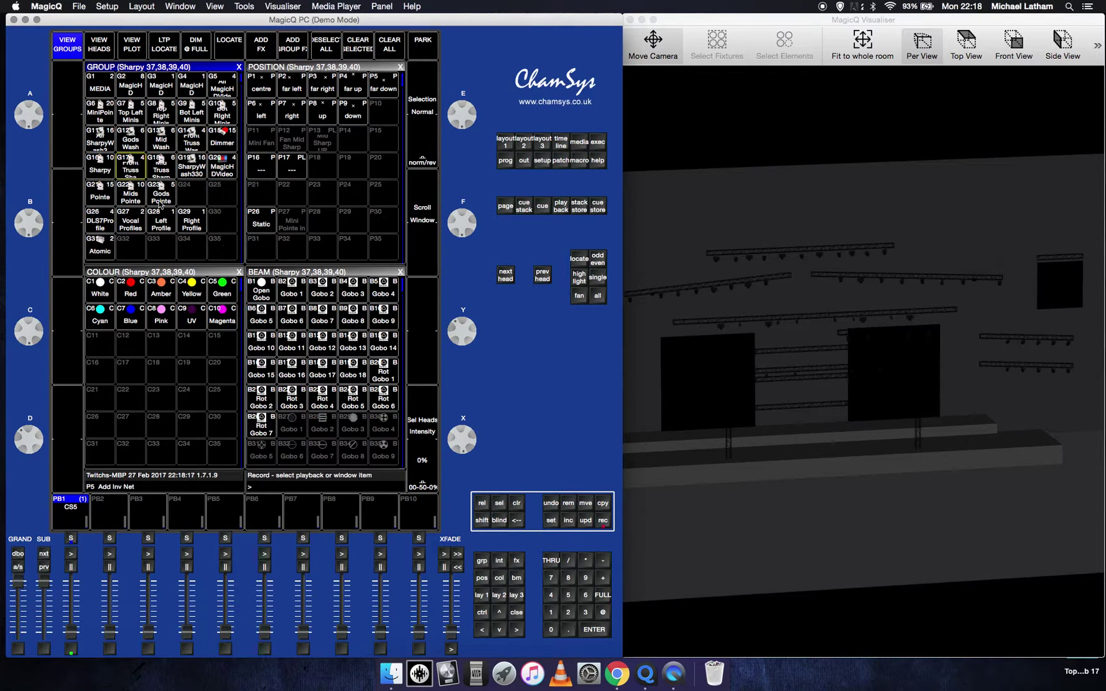
{"action": "left_click", "coordinate": [124, 169]}
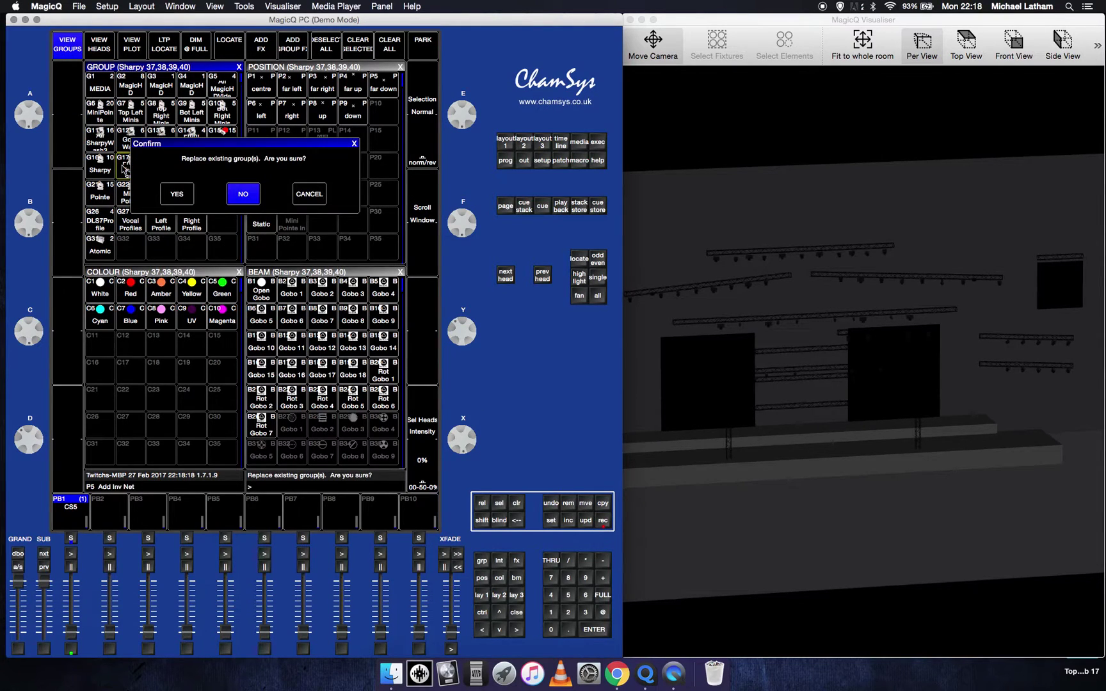
{"action": "left_click", "coordinate": [177, 196]}
{"action": "left_click", "coordinate": [551, 523]}
{"action": "left_click", "coordinate": [127, 170]}
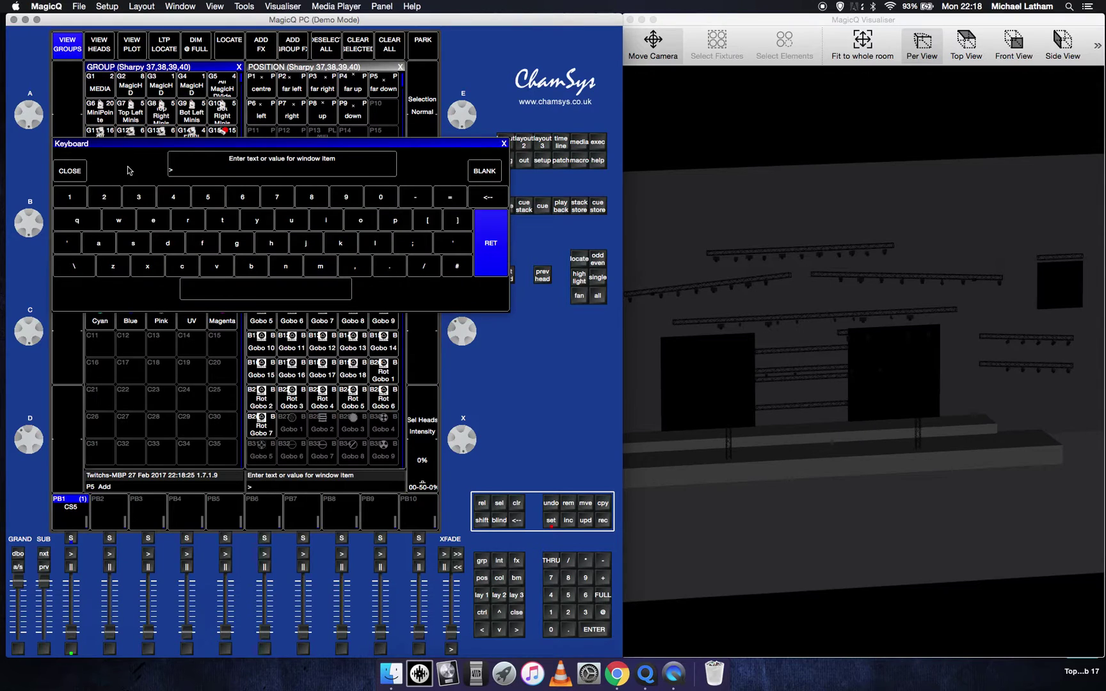
{"action": "left_click", "coordinate": [68, 173]}
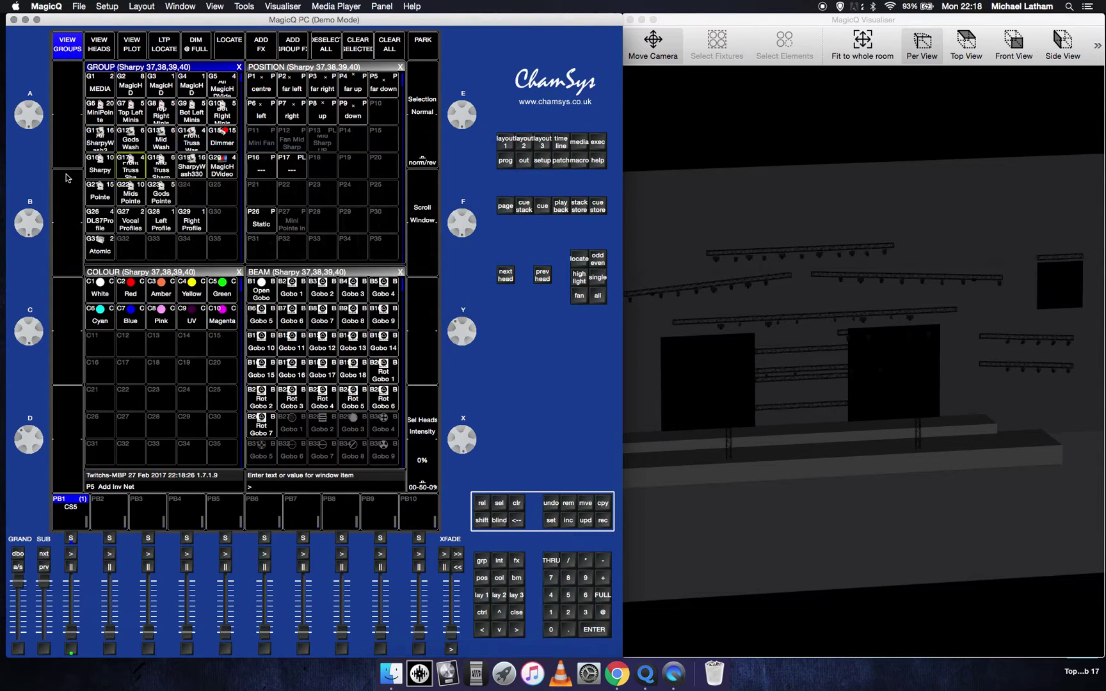
{"action": "left_click", "coordinate": [142, 163]}
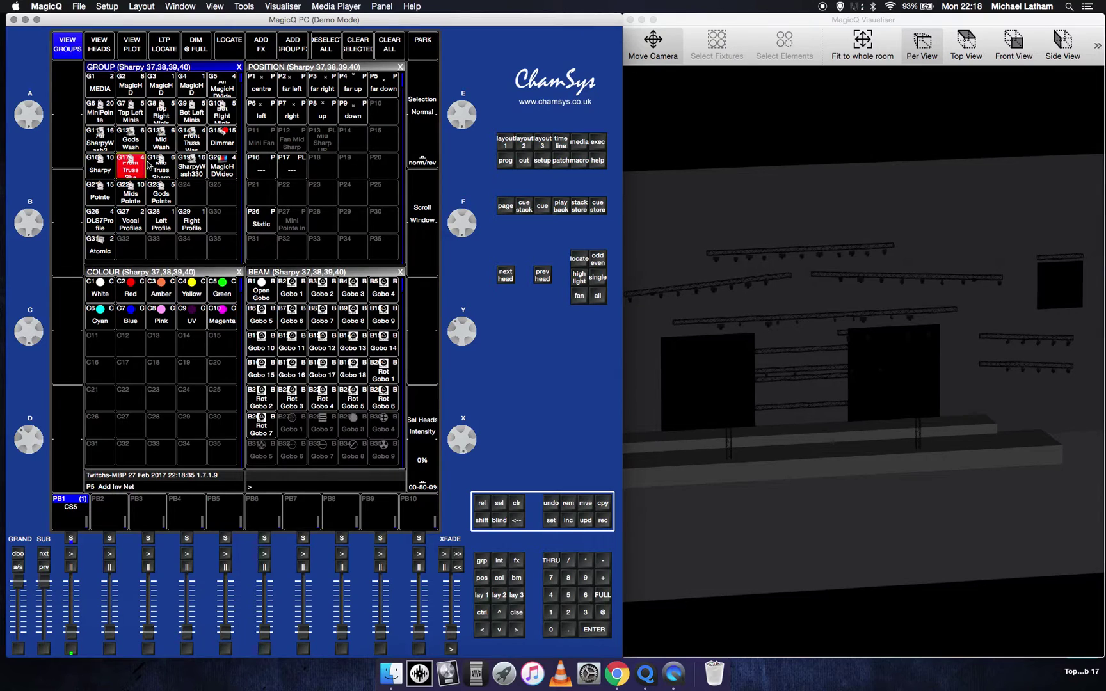
- Locate the four front-truss Sharpys and set Pan 32768 and Tilt 17152 to aim at the stage
{"action": "left_click", "coordinate": [234, 40]}
{"action": "left_click", "coordinate": [483, 579]}
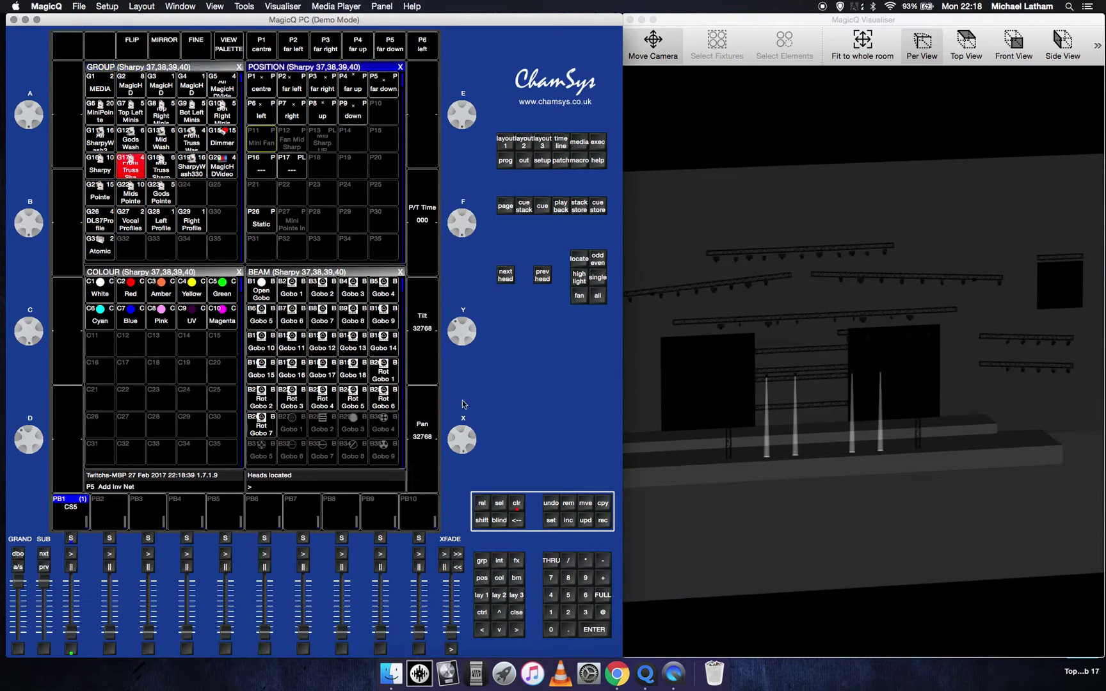
{"action": "left_click_drag", "start_coordinate": [468, 461], "coordinate": [456, 451]}
{"action": "left_click_drag", "start_coordinate": [465, 339], "coordinate": [481, 292]}
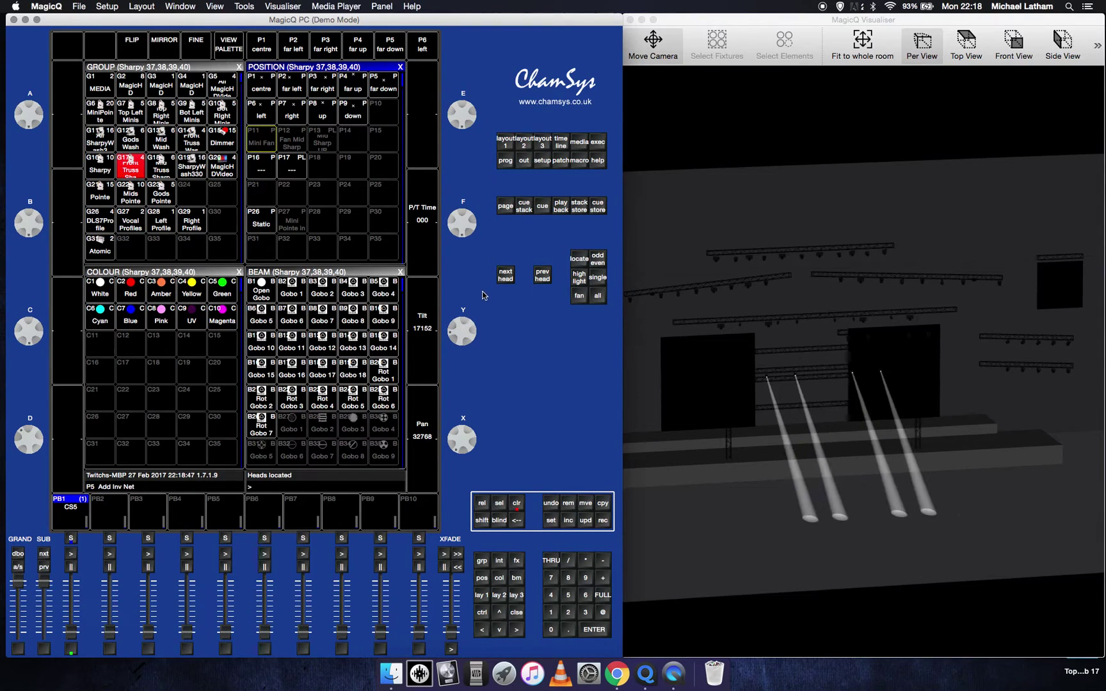
{"action": "left_click", "coordinate": [131, 163]}
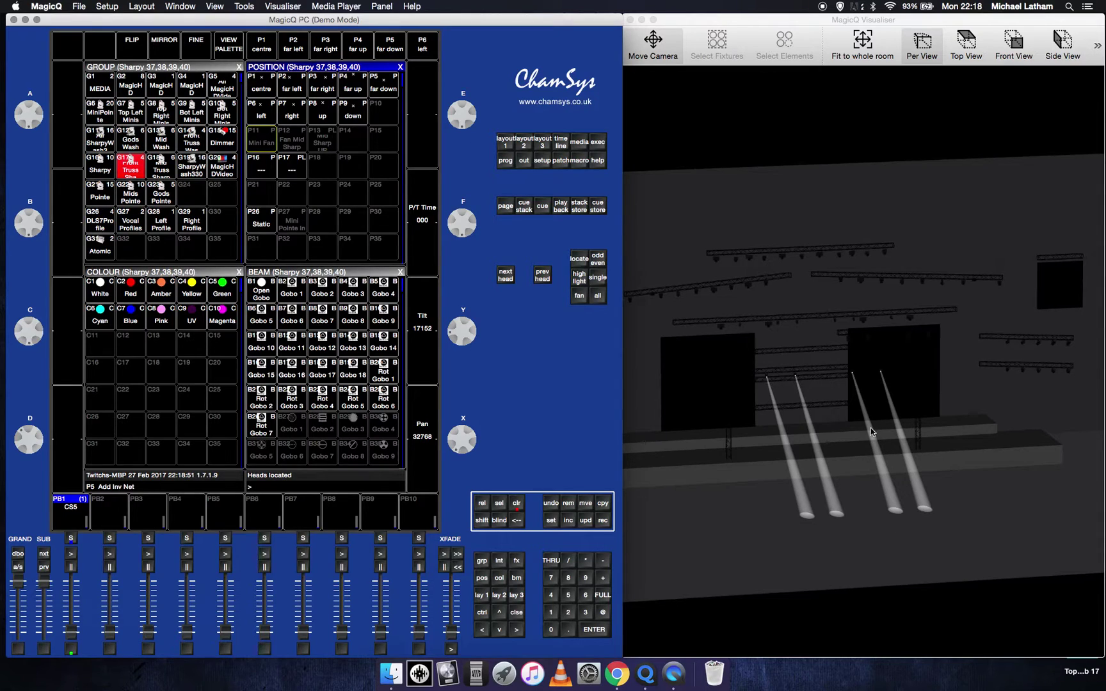
- Record the tilted look as position palette P21 and clear the programmer
{"action": "left_click", "coordinate": [603, 520]}
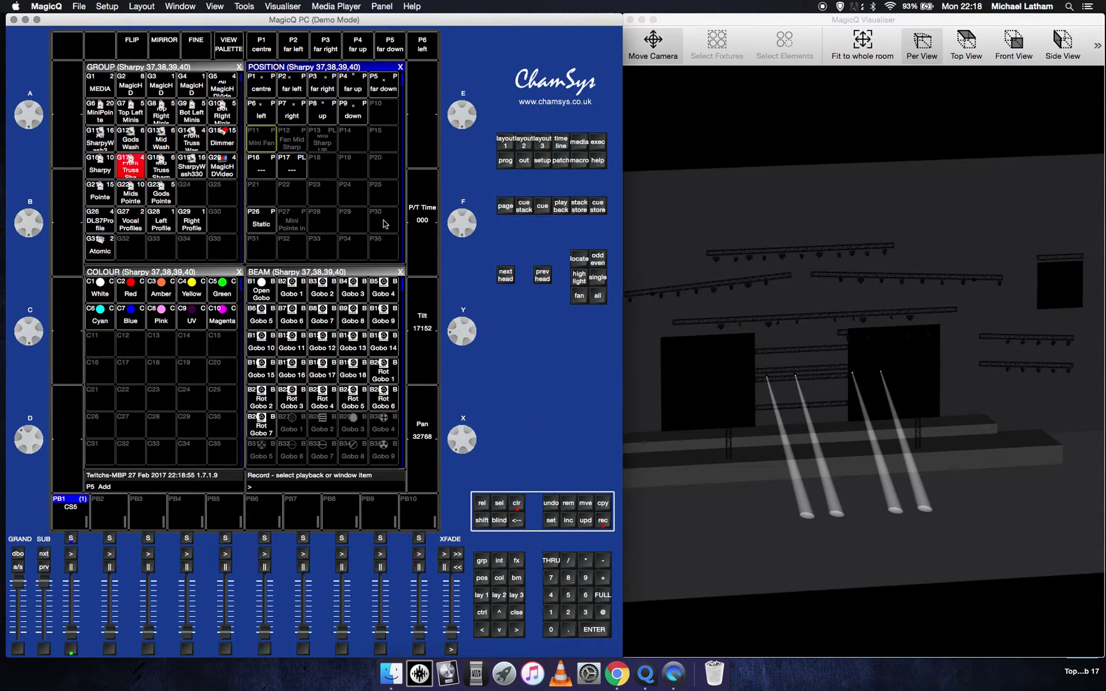
{"action": "left_click", "coordinate": [269, 198]}
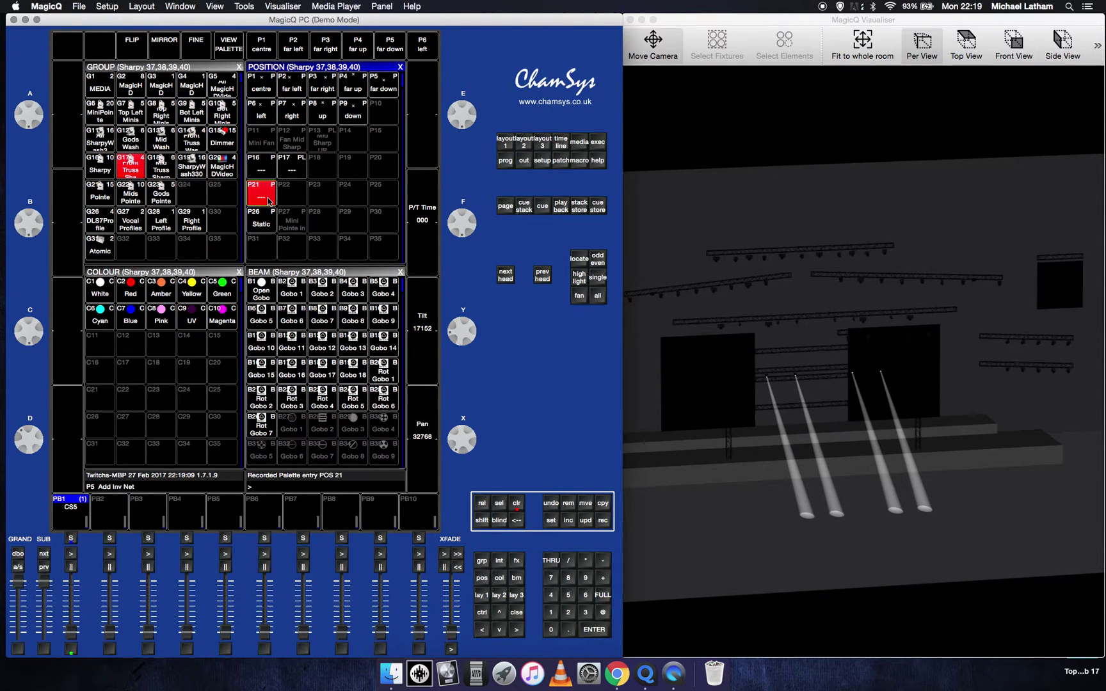
{"action": "left_click", "coordinate": [516, 503]}
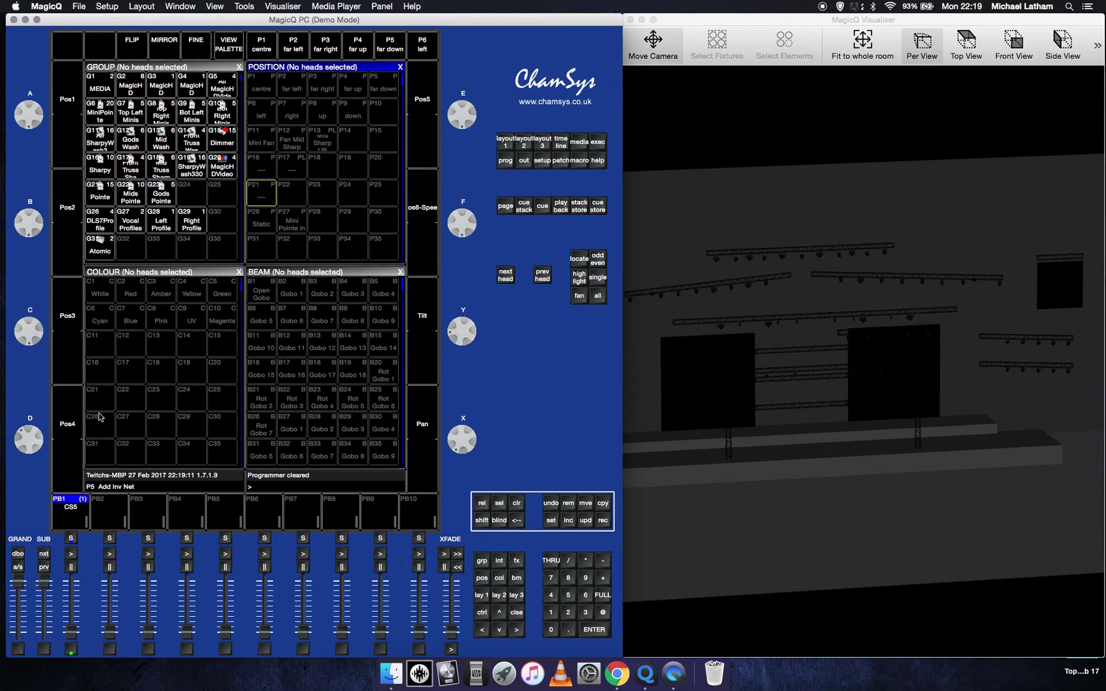
- Raise the PB1 fader to full so cue stack CS6 lights the stage yellow and red
{"action": "left_click_drag", "start_coordinate": [71, 632], "coordinate": [71, 580]}
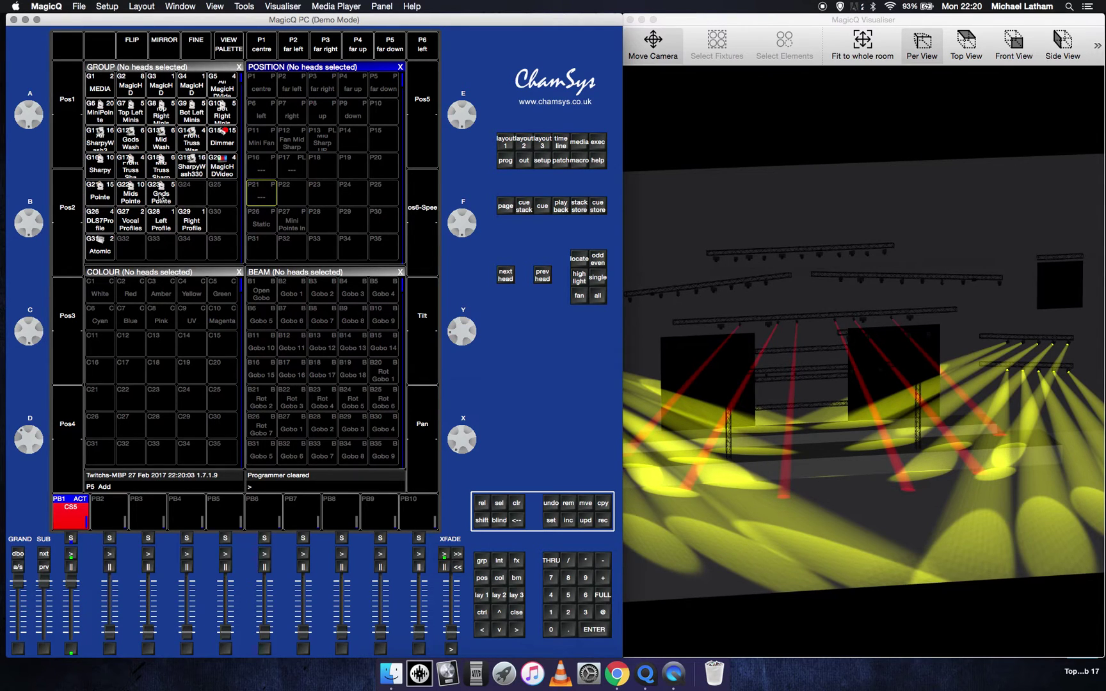
- Select mid-truss group G18 and set its Sharpys' tilt to 45056 for crossing beams
{"action": "left_click", "coordinate": [168, 166]}
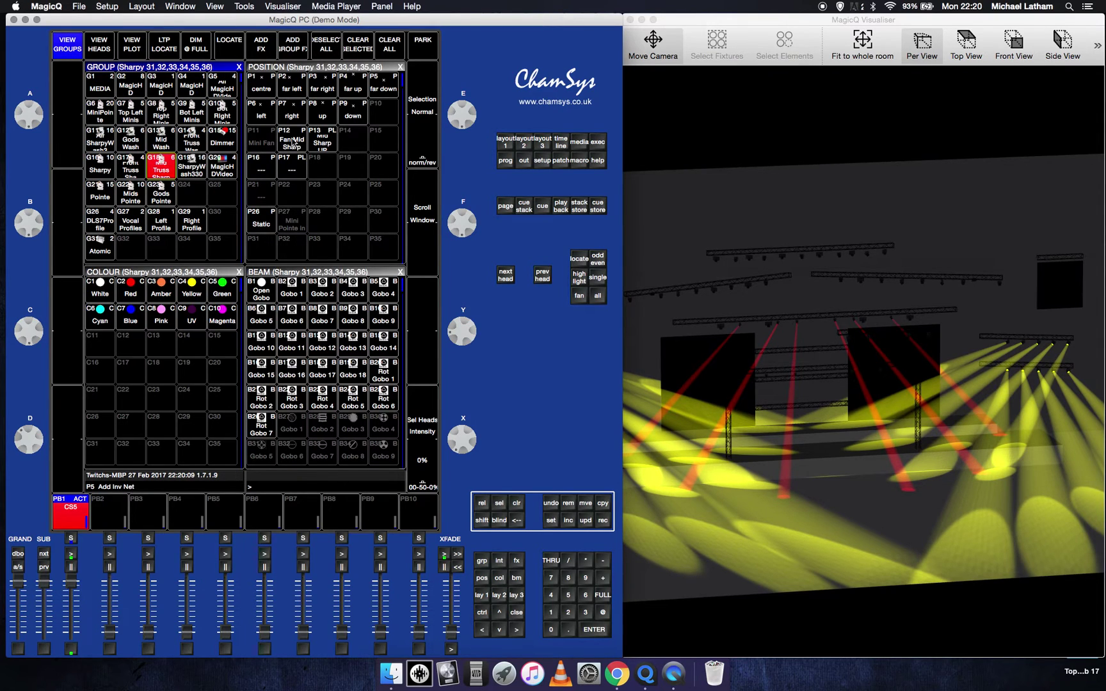
{"action": "left_click", "coordinate": [482, 580]}
{"action": "left_click_drag", "start_coordinate": [468, 342], "coordinate": [481, 392]}
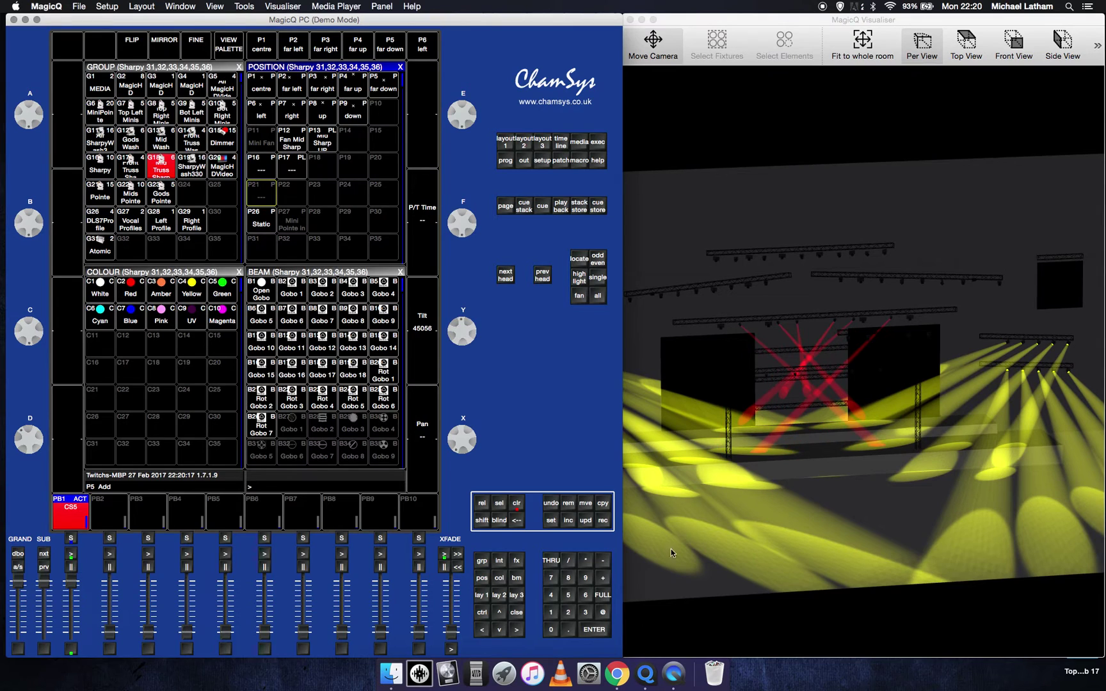
- Update palette P12 Fan Mid Sharp with this look, clear the programmer, and lower PB1
{"action": "left_click", "coordinate": [606, 524]}
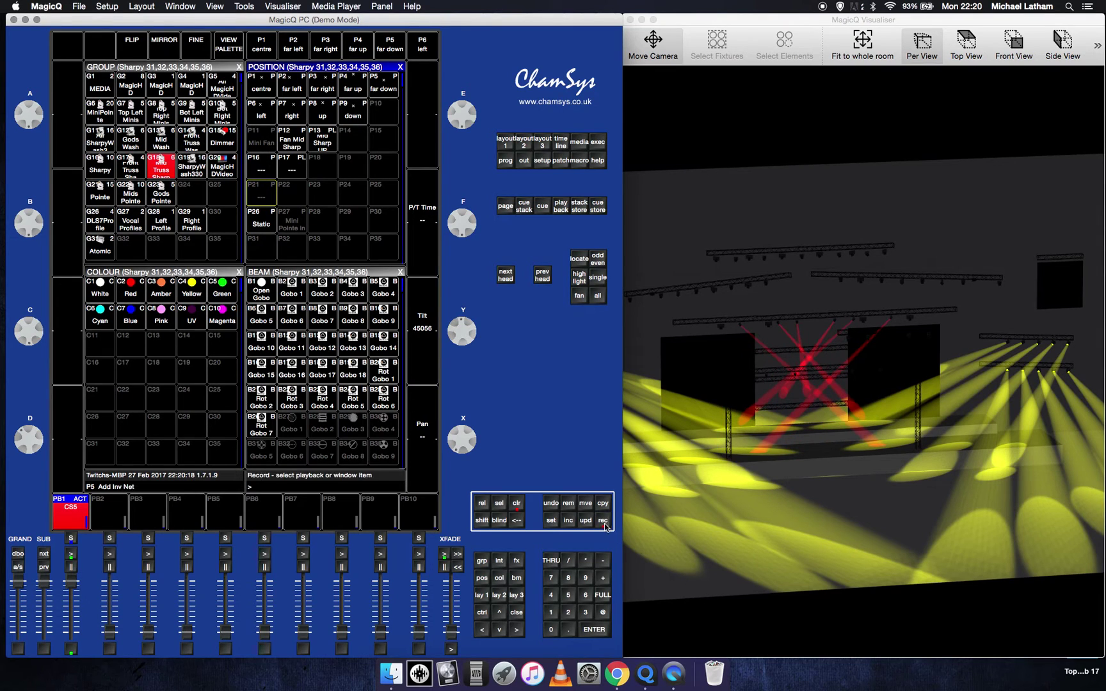
{"action": "left_click", "coordinate": [296, 146]}
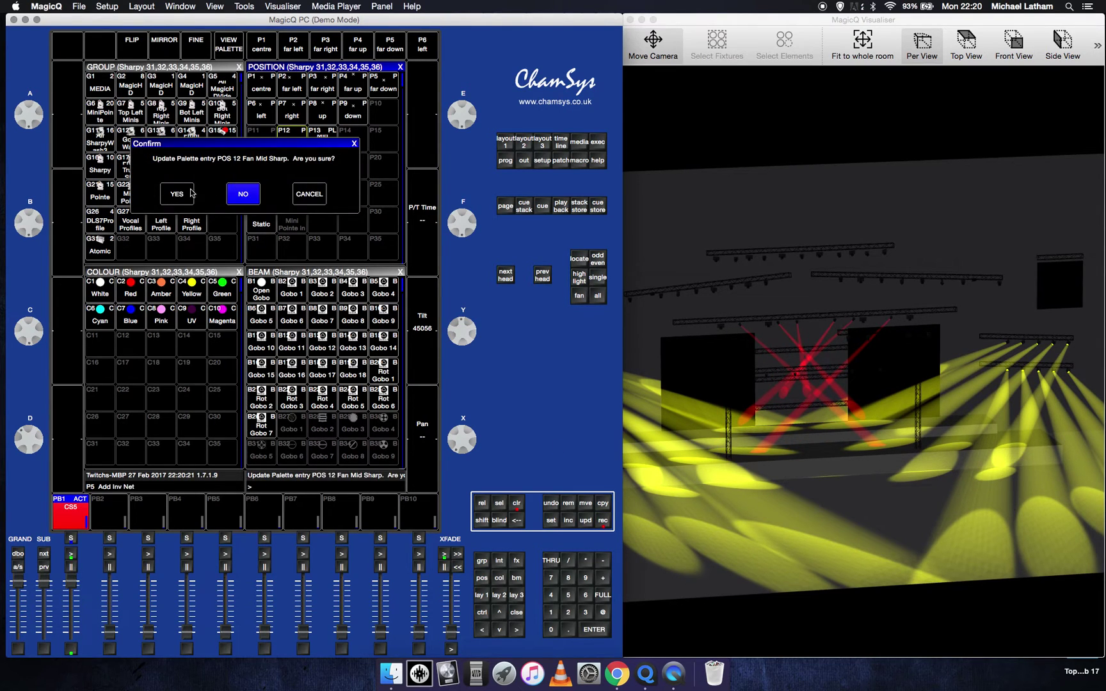
{"action": "left_click", "coordinate": [187, 194]}
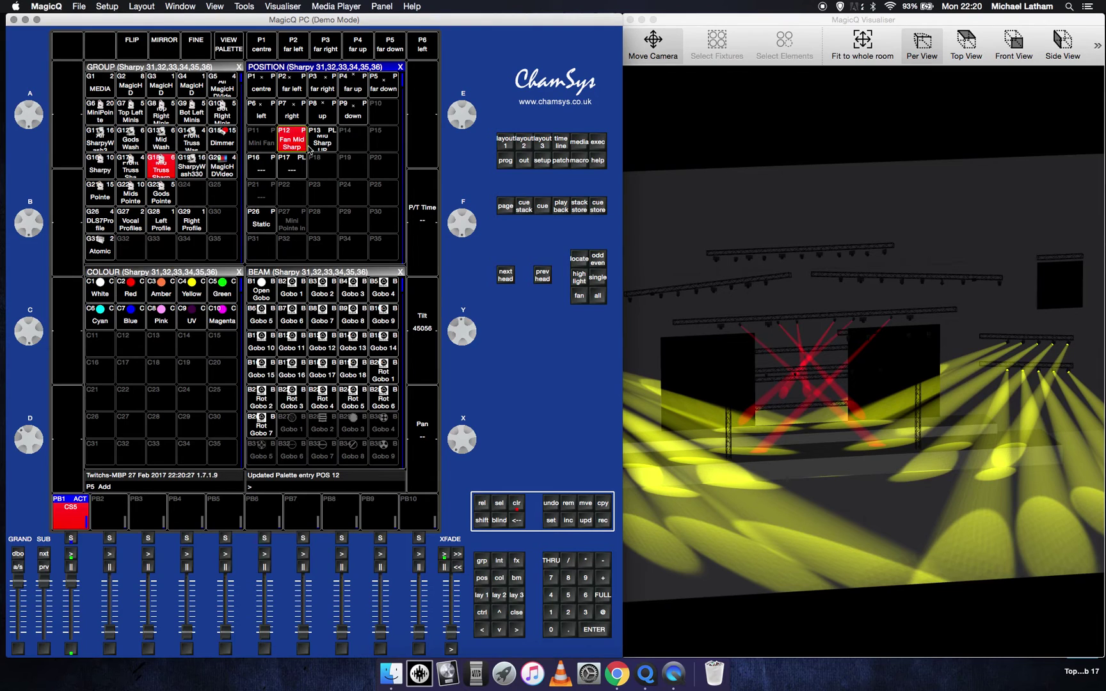
{"action": "left_click", "coordinate": [521, 507]}
{"action": "mouse_move", "coordinate": [72, 585]}
{"action": "left_mouse_down"}
{"action": "mouse_move", "coordinate": [76, 644]}
{"action": "mouse_move", "coordinate": [72, 582]}
{"action": "left_mouse_up"}
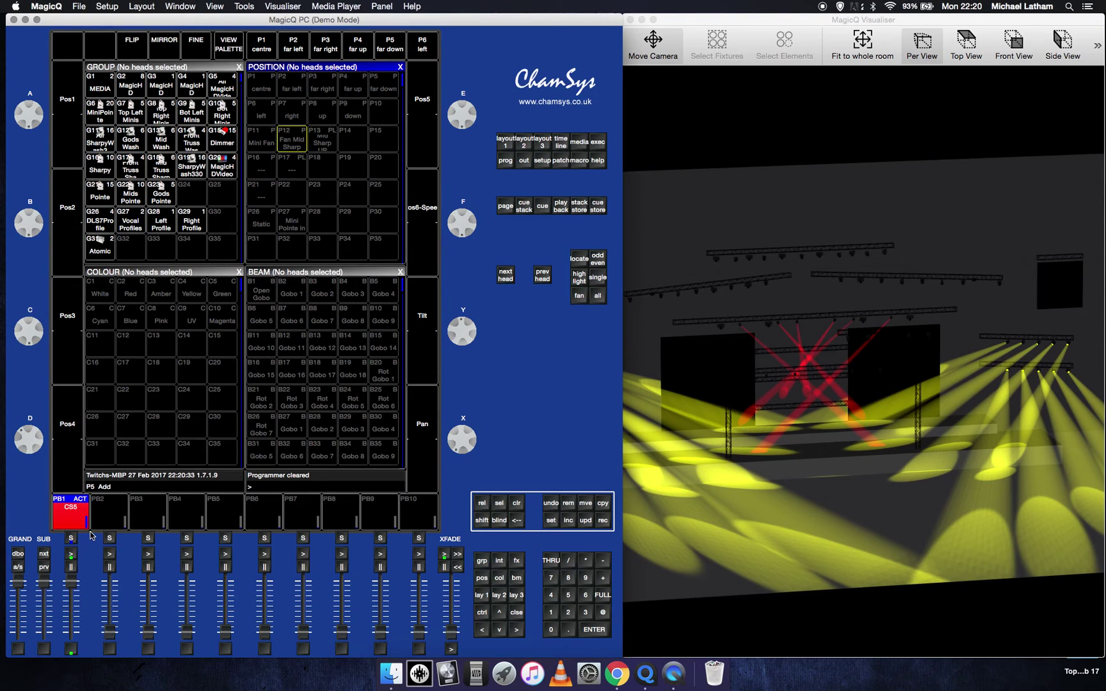